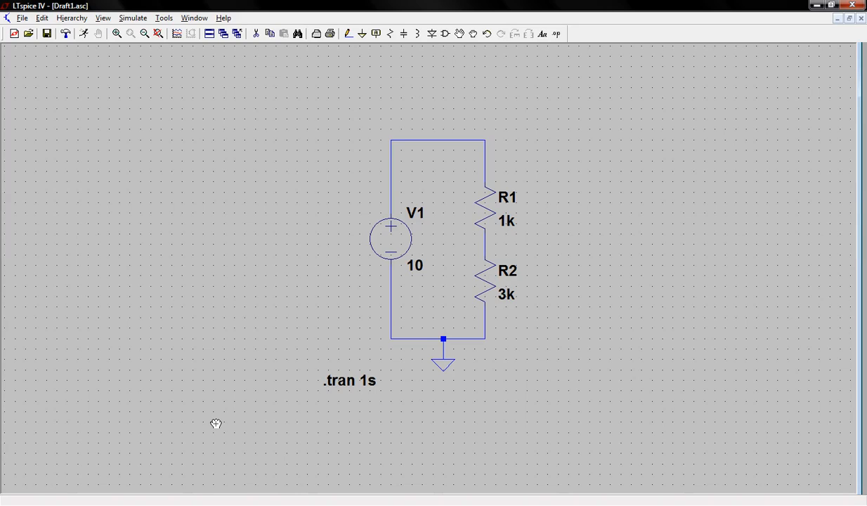
- Delete resistor R2 and place a capacitor in the gap between R1 and the ground wire
key(Delete)
click(485, 285)
key(Escape)
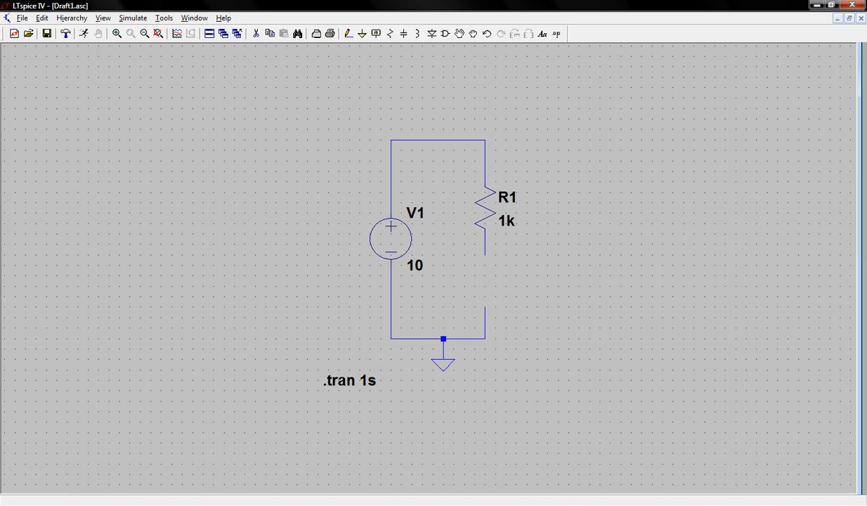
key(c)
click(492, 285)
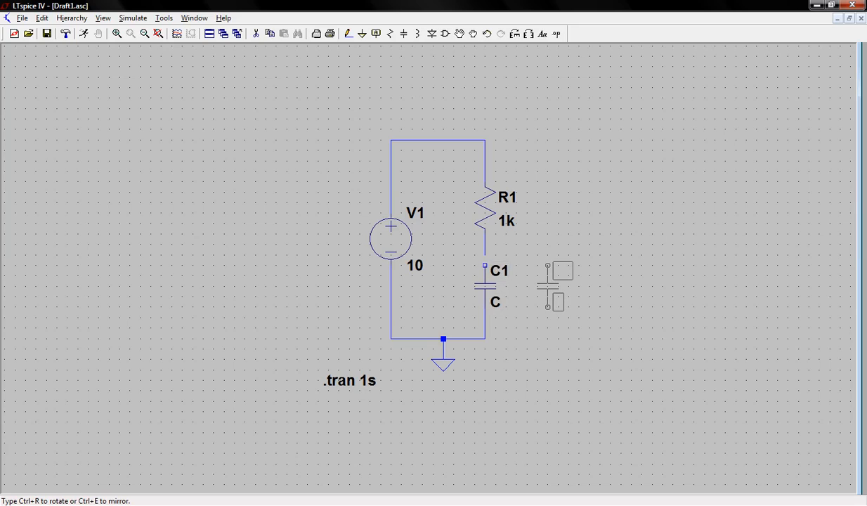
key(Escape)
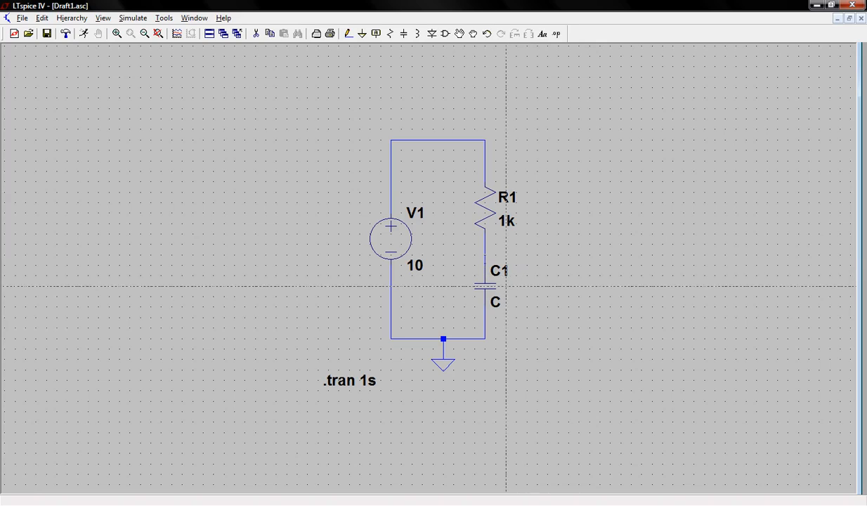
- Set the capacitance of C1 to 100u
right_click(485, 286)
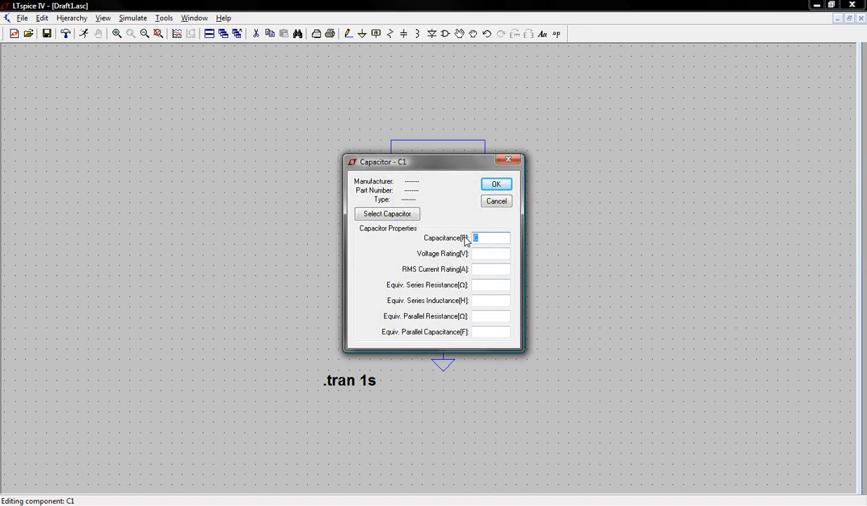
text(100u)
click(497, 184)
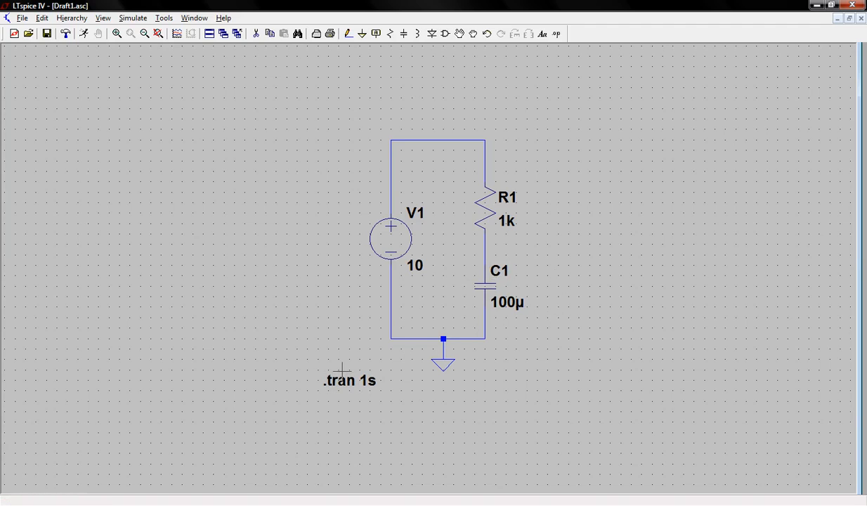
- Change source V1 to a PULSE function with Vinitial 0, Von 10 and Tdelay 0.1
right_click(395, 245)
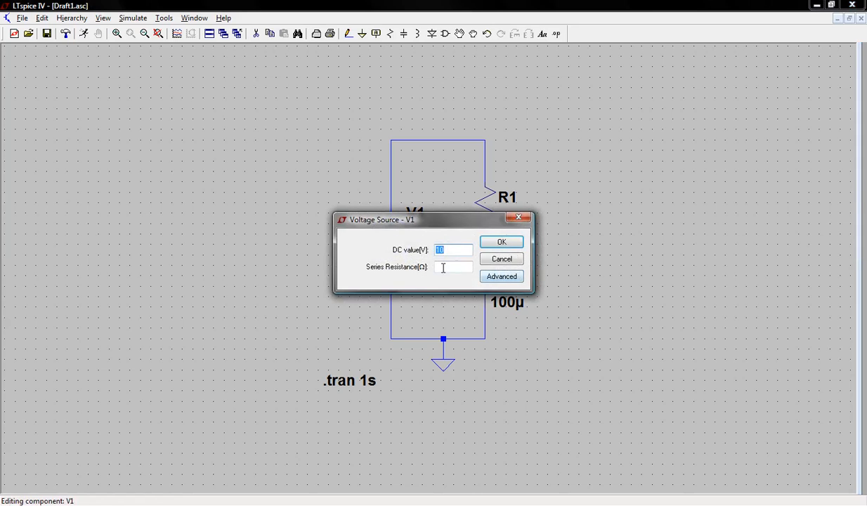
click(501, 276)
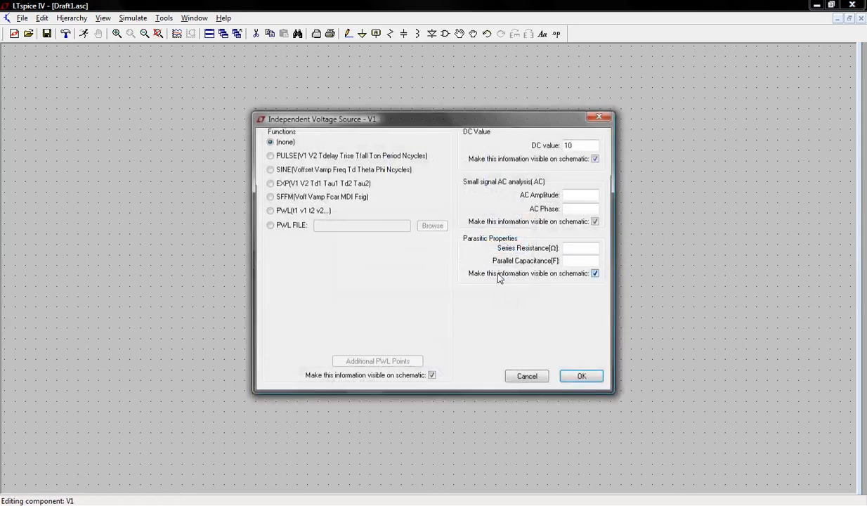
click(286, 157)
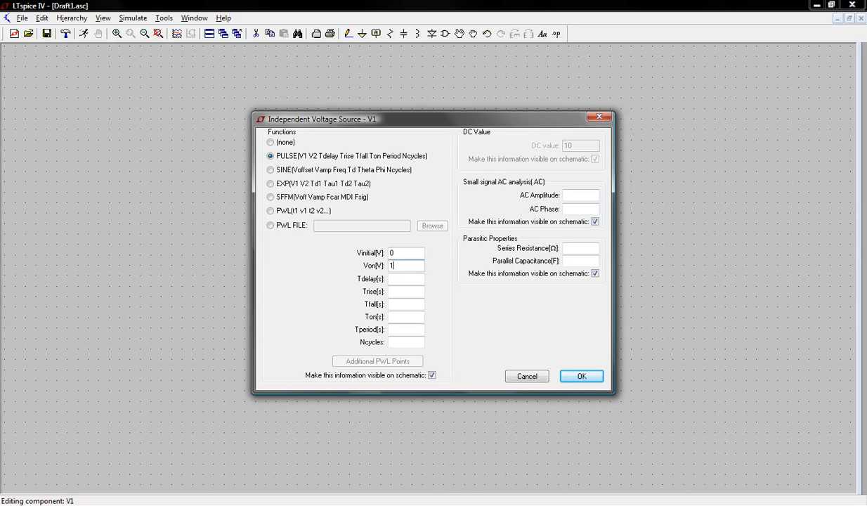
click(402, 281)
click(575, 377)
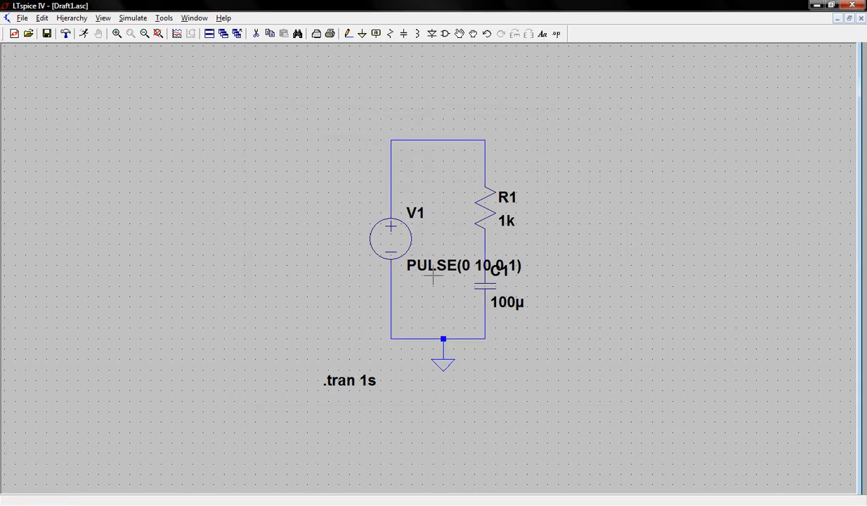
- Move V1's PULSE value text and its name label to the left of the source symbol, clear of the circuit
drag(426, 265, 249, 272)
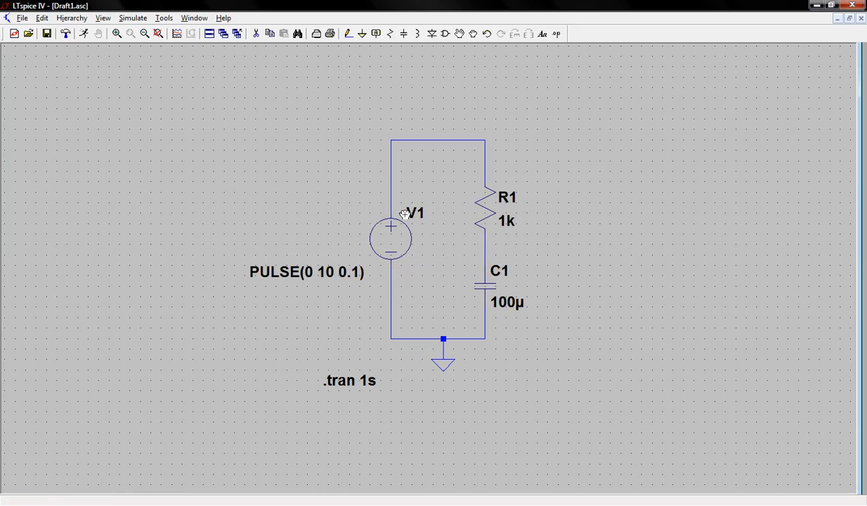
drag(415, 212, 342, 220)
key(Escape)
- Run the 1 s transient simulation of the RC circuit
right_click(547, 156)
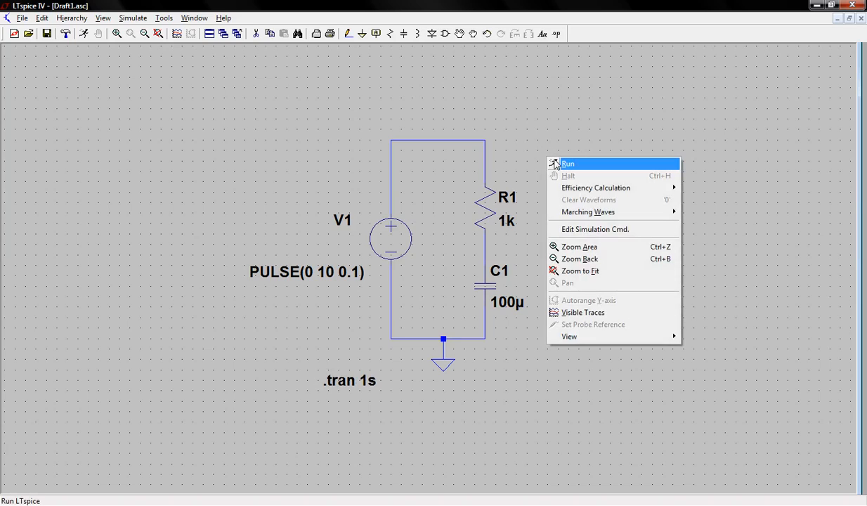
click(548, 163)
click(464, 309)
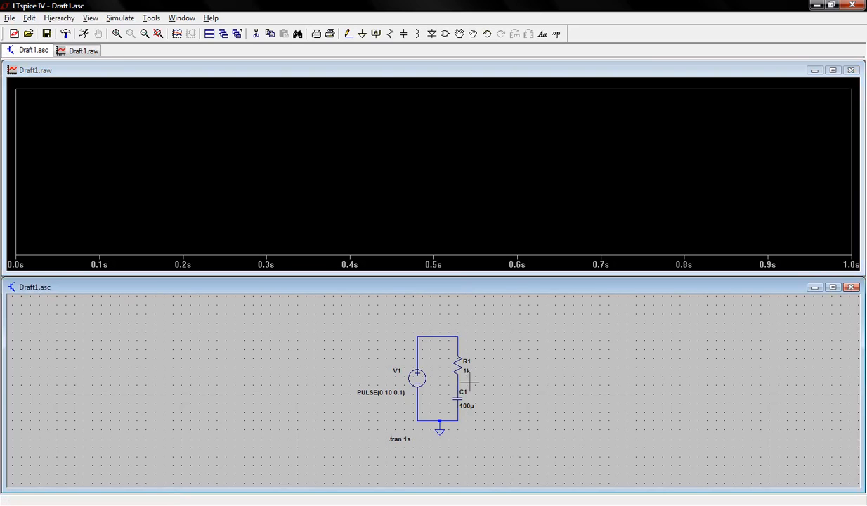
- Plot the voltage at the source's positive node and at the node between R1 and C1
scroll(437, 383, down, 2)
scroll(437, 383, up, 3)
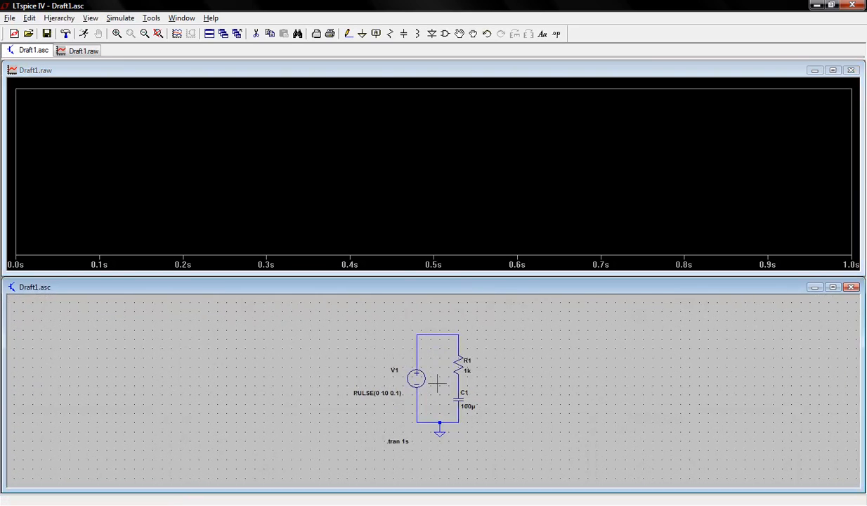
scroll(437, 382, up, 2)
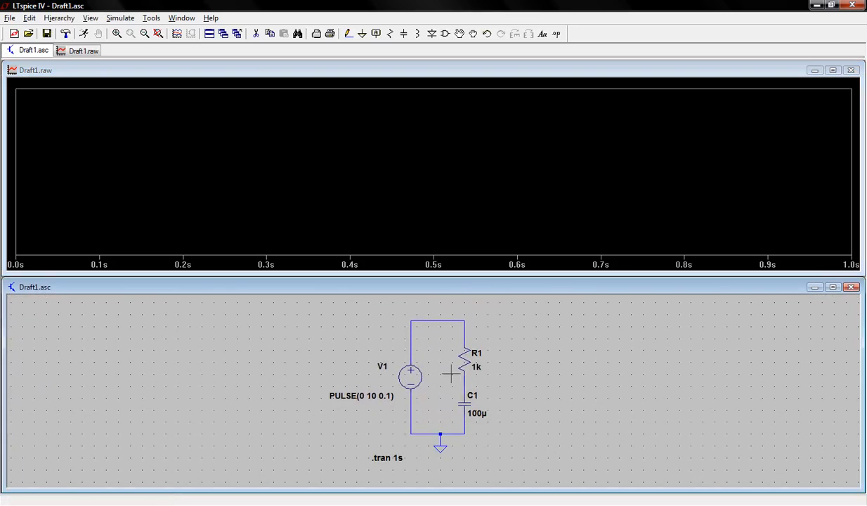
click(429, 322)
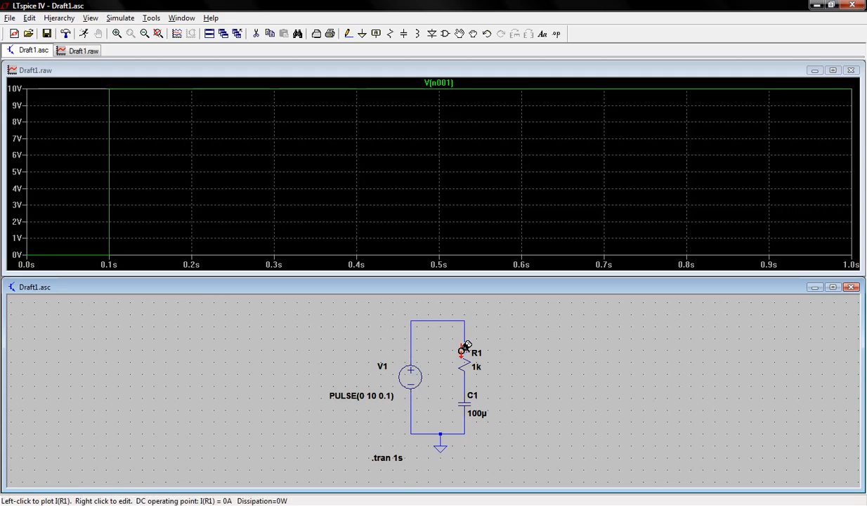
click(468, 383)
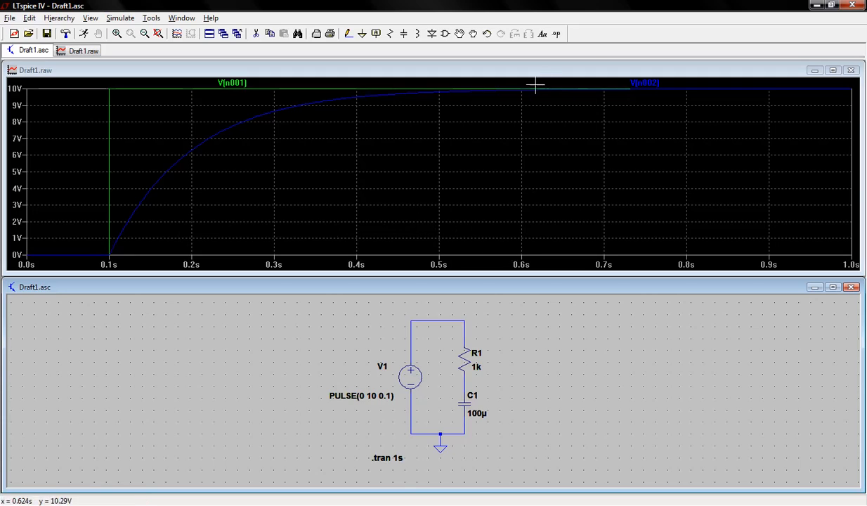
- Examine the gap between the two voltage traces closely around 0.6 s, then restore the full plot range
drag(507, 85, 536, 97)
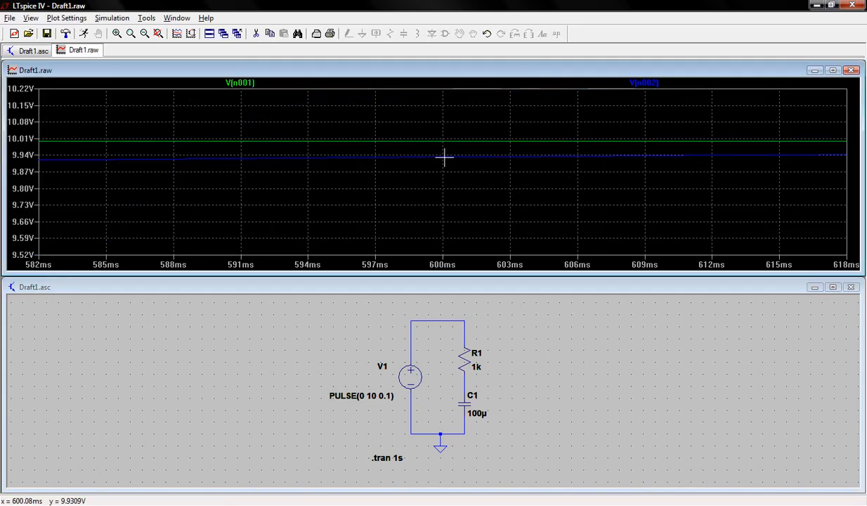
drag(434, 130, 449, 165)
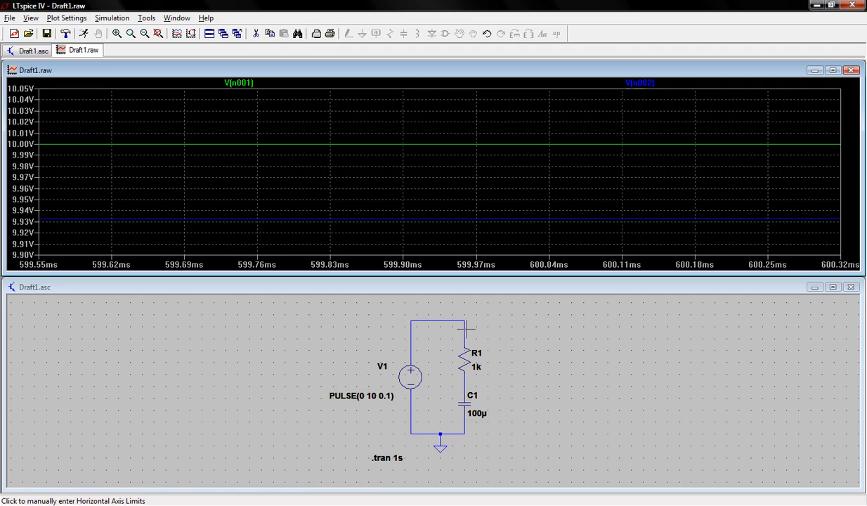
right_click(390, 191)
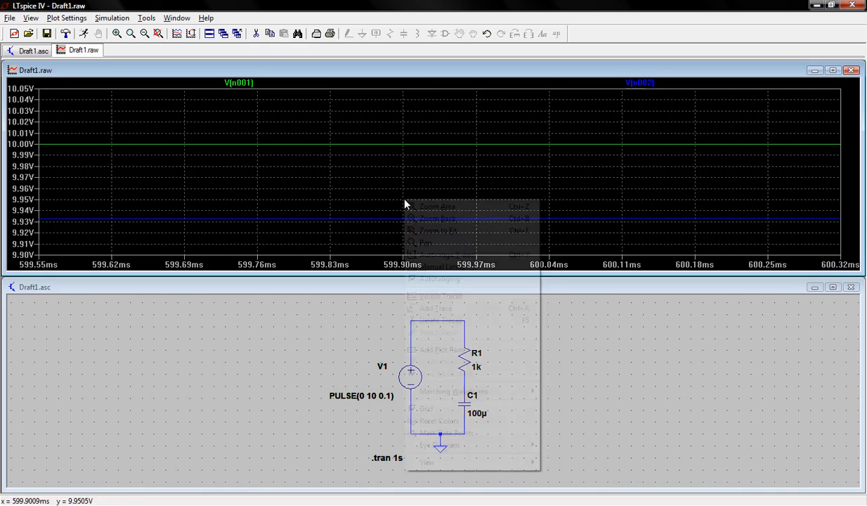
click(453, 230)
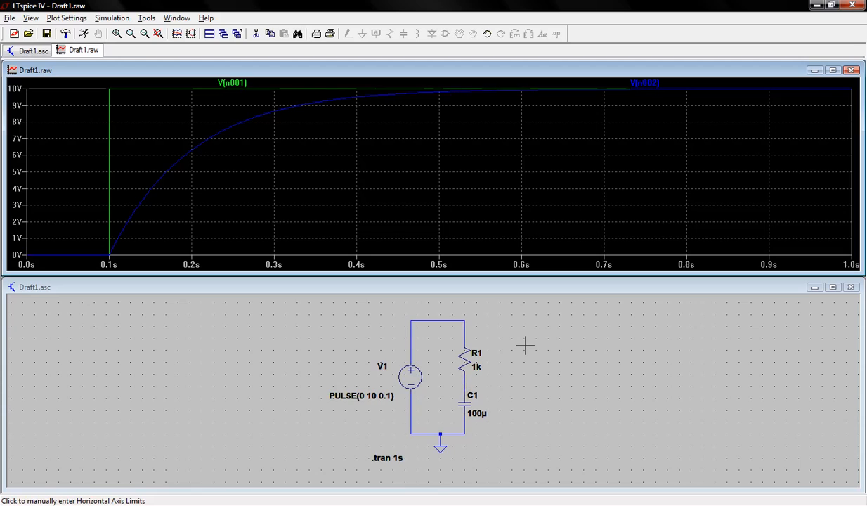
- Add the expression V(n001)-V(n002) to the plot as a trace of the voltage across R1
right_click(344, 171)
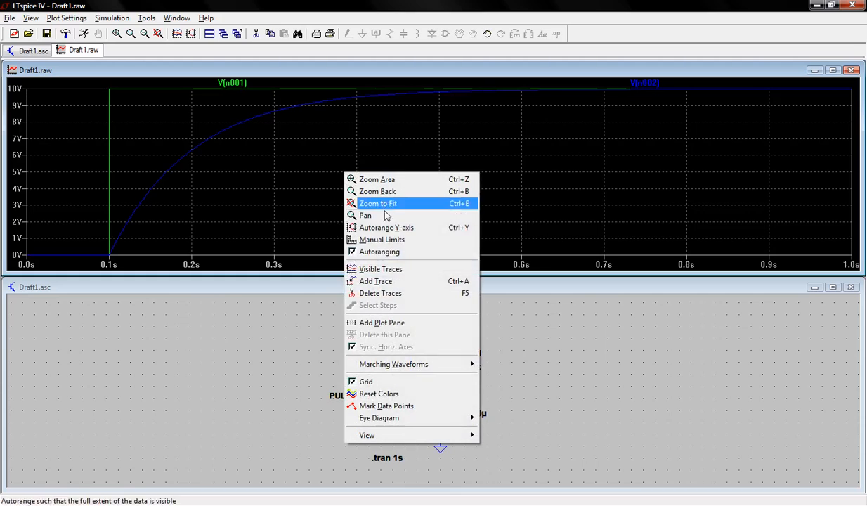
click(392, 285)
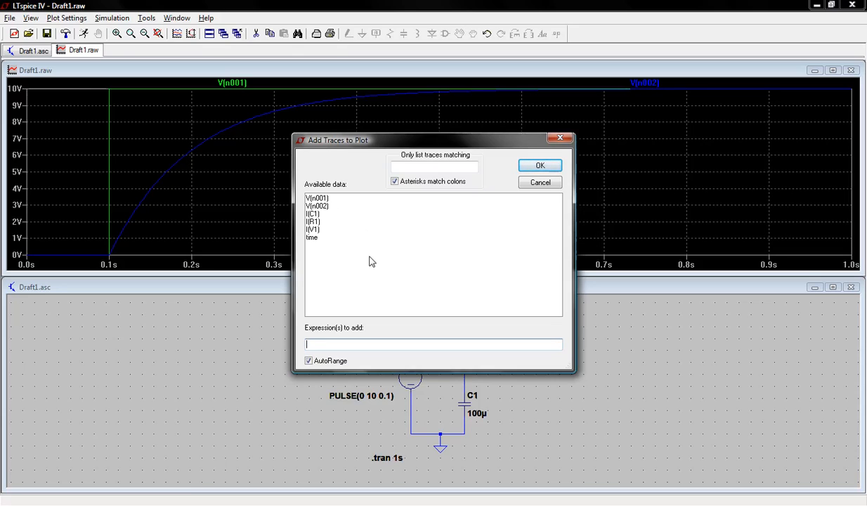
click(325, 201)
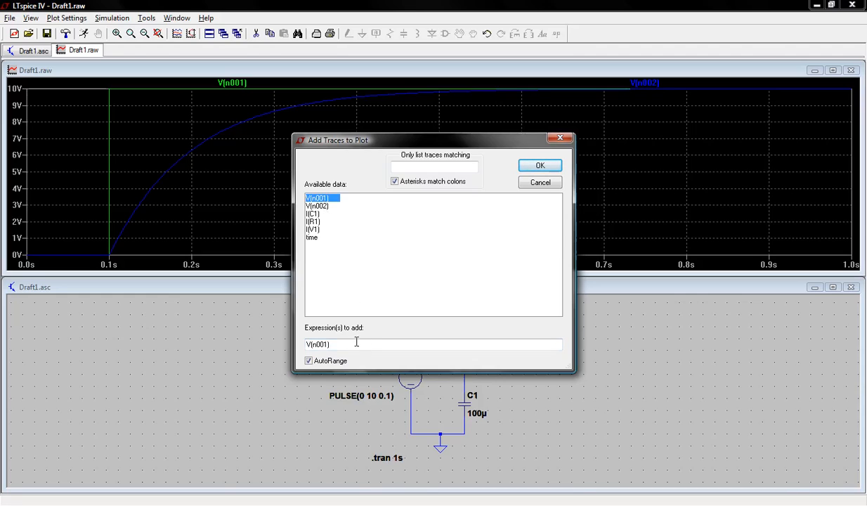
text(-)
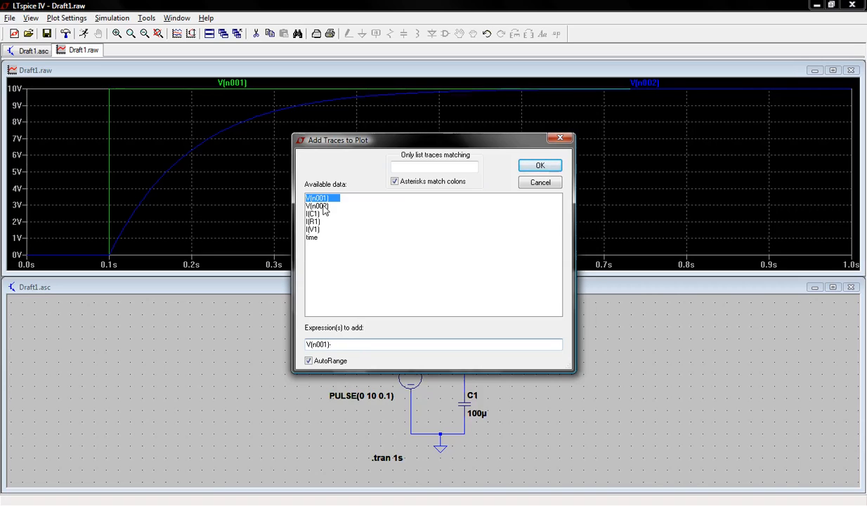
click(325, 206)
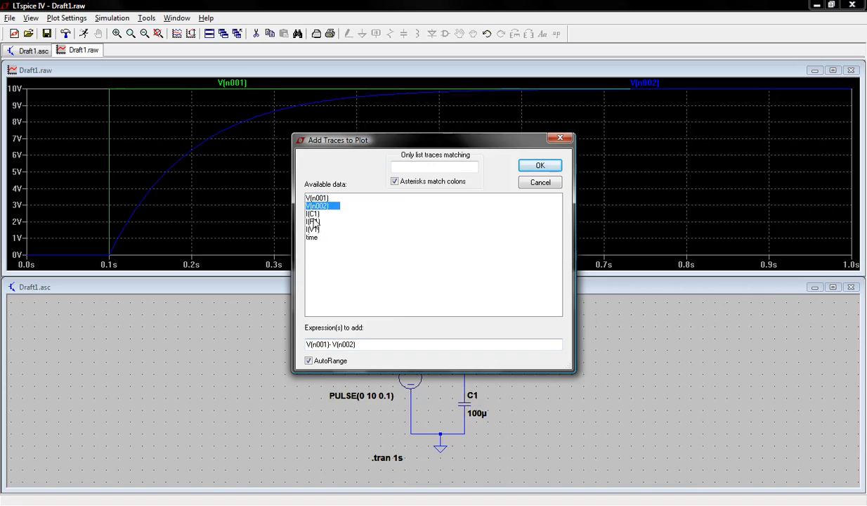
click(539, 165)
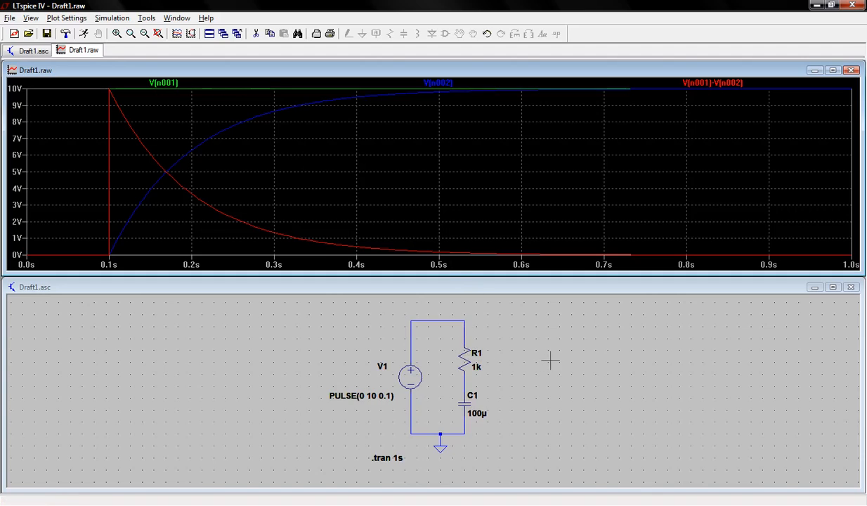
- Plot the current through R1 and delete the V(n001)-V(n002), V(n002) and V(n001) traces
click(532, 347)
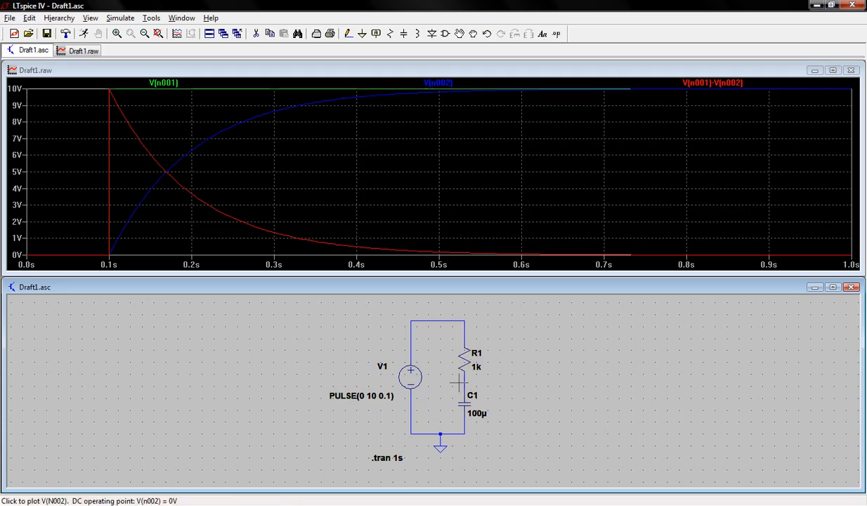
click(469, 355)
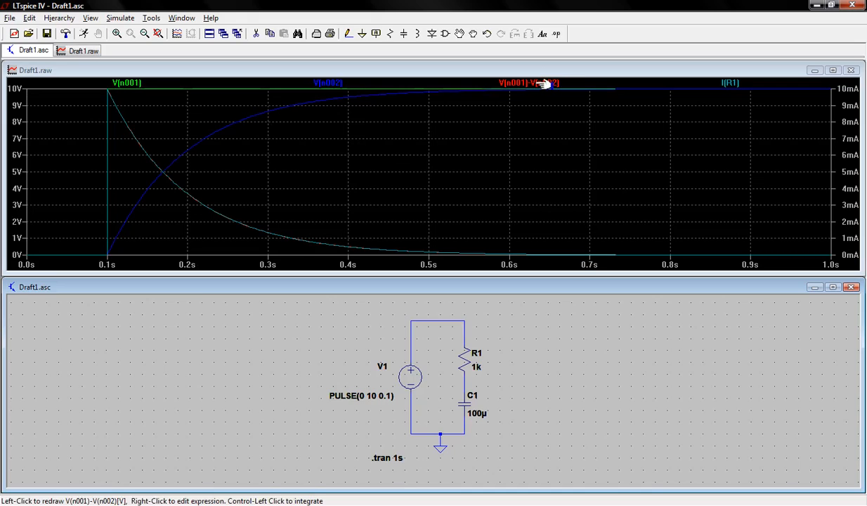
click(547, 120)
key(Delete)
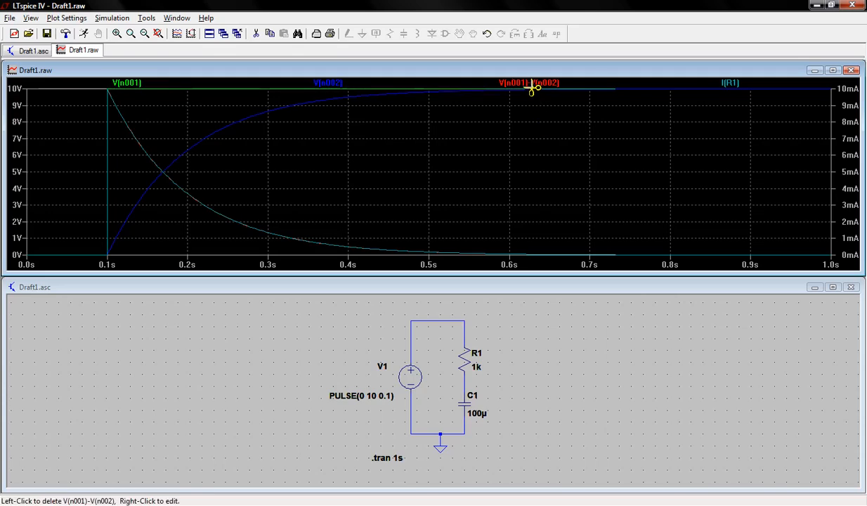
click(532, 89)
click(421, 85)
click(229, 83)
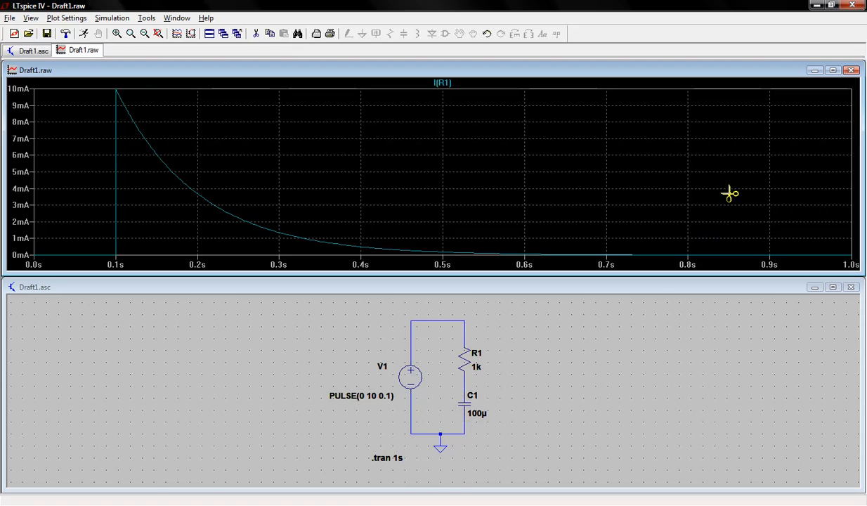
- Close the waveform plot and maximize the Draft1.asc schematic
click(851, 71)
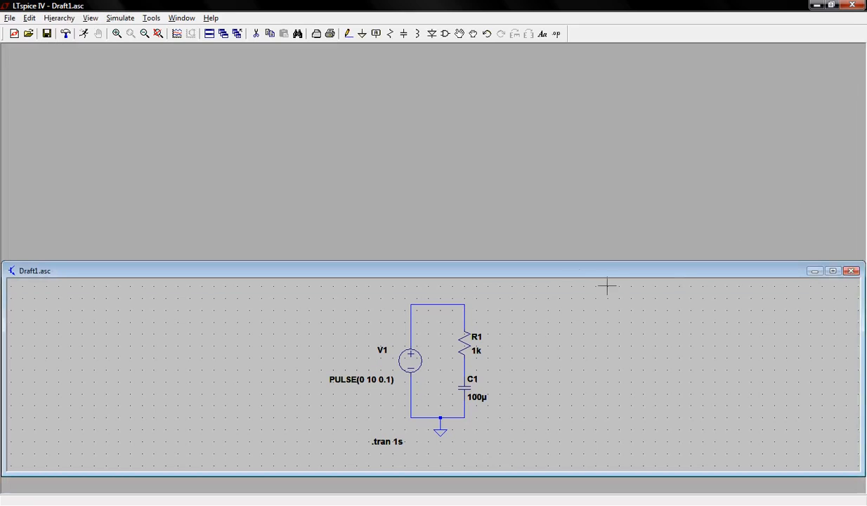
double_click(575, 272)
scroll(441, 251, up, 1)
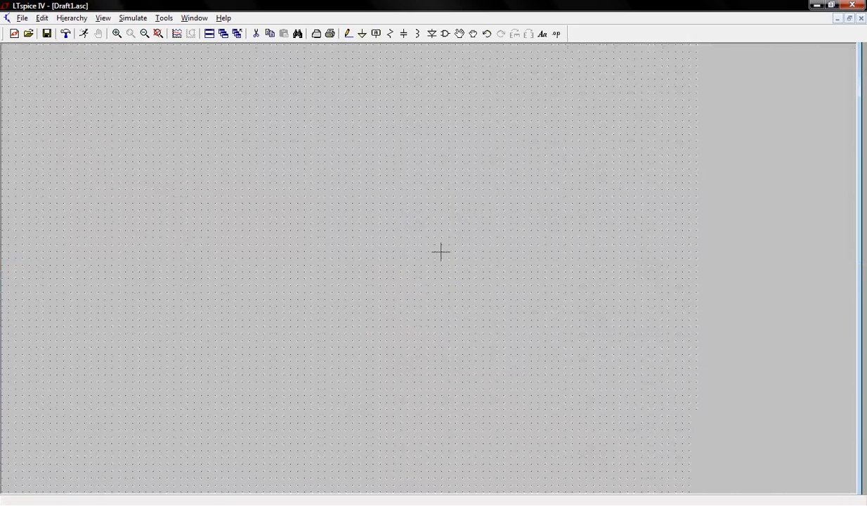
scroll(442, 251, up, 1)
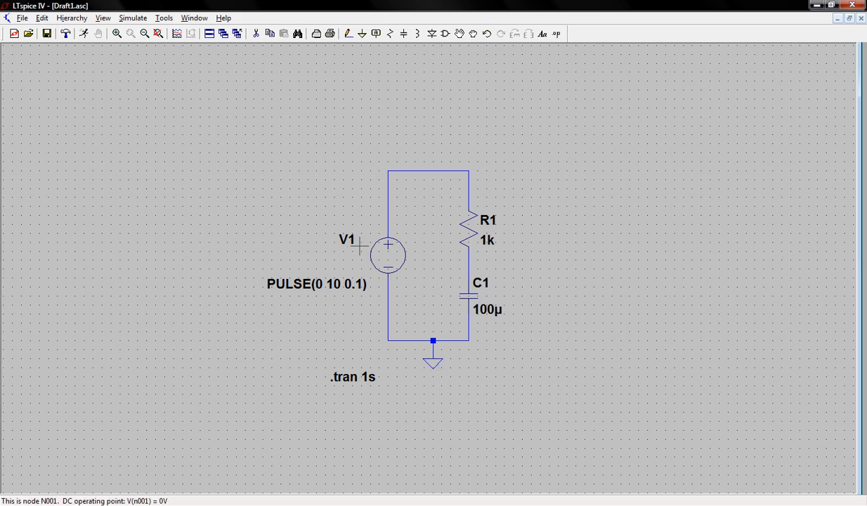
- Give voltage source V1 a small-signal AC amplitude of 10
right_click(396, 258)
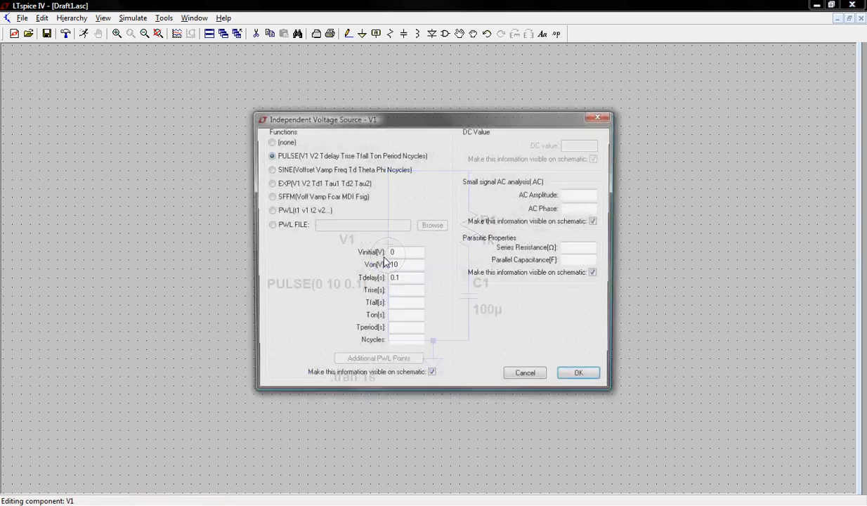
click(575, 195)
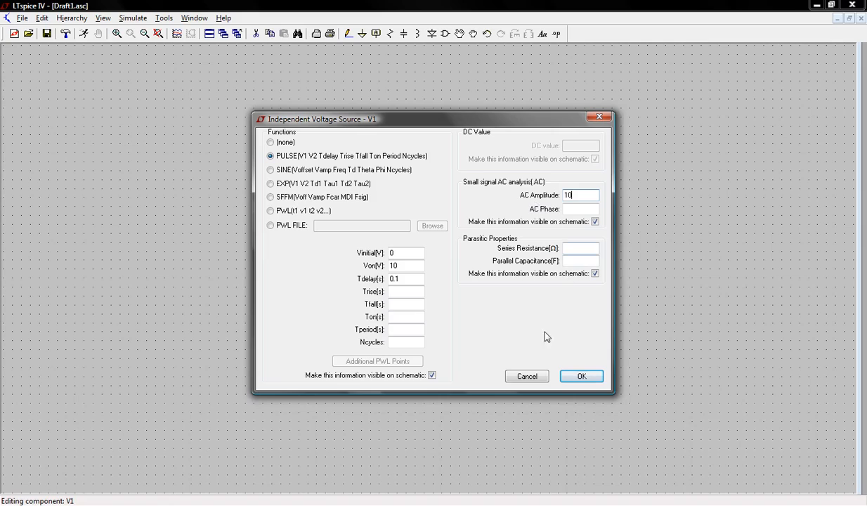
click(581, 378)
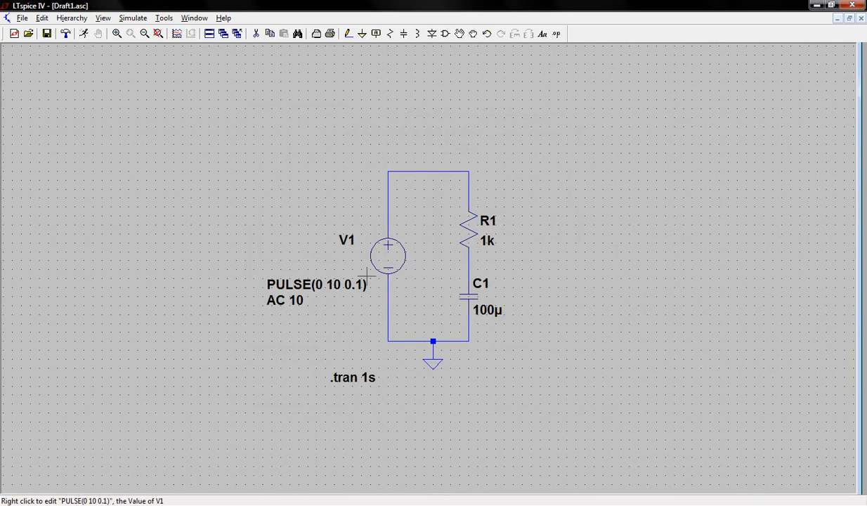
- Set V1's function to (none) to remove the pulse, and move its AC 10 label up beside the source
right_click(385, 267)
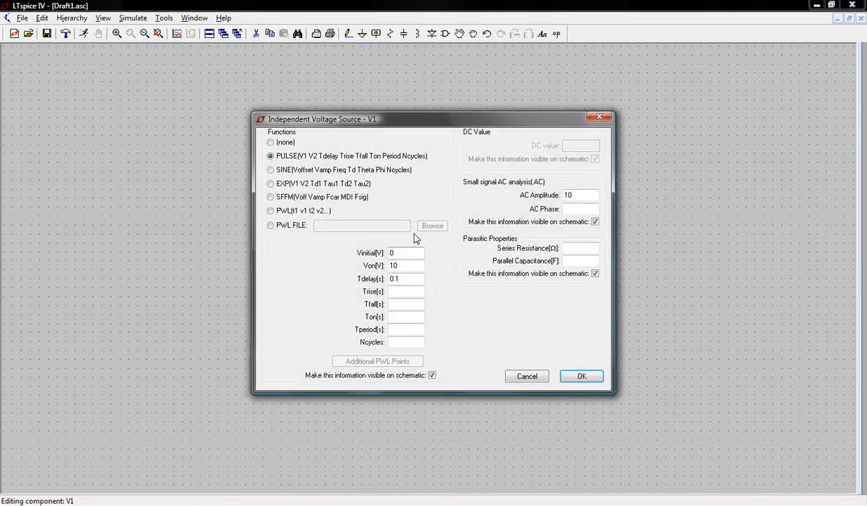
click(271, 143)
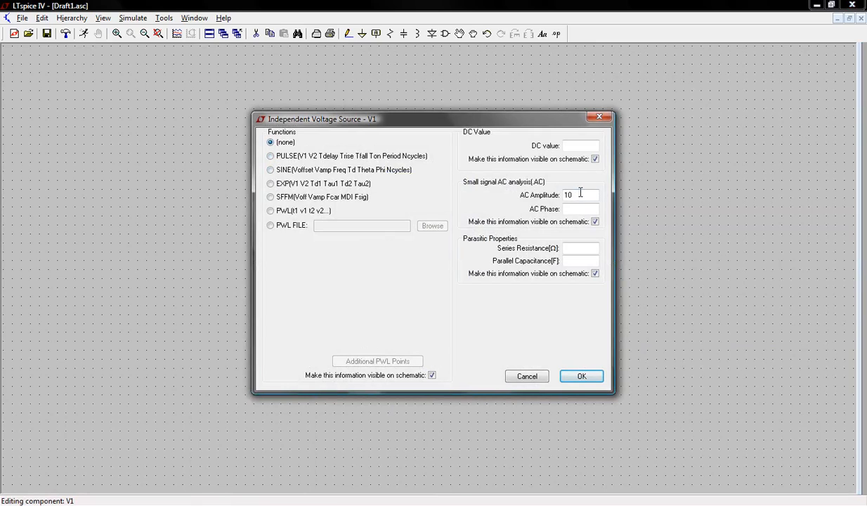
click(582, 376)
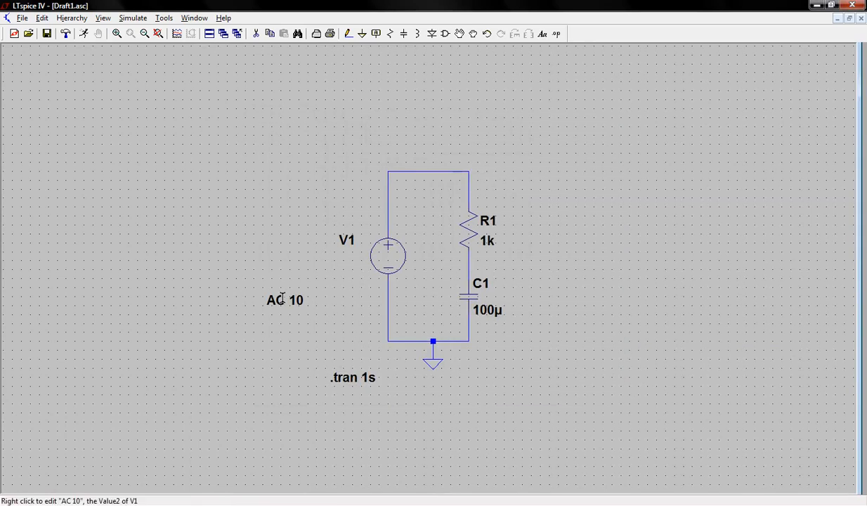
drag(282, 298, 341, 283)
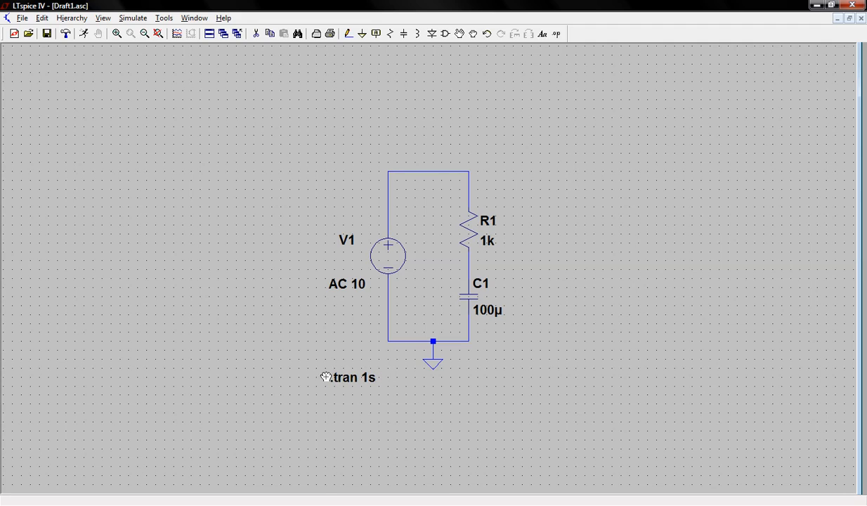
- Add an AC analysis directive with a decade sweep, 100 points per decade, from .1 to 1k, and place it on the schematic
click(42, 20)
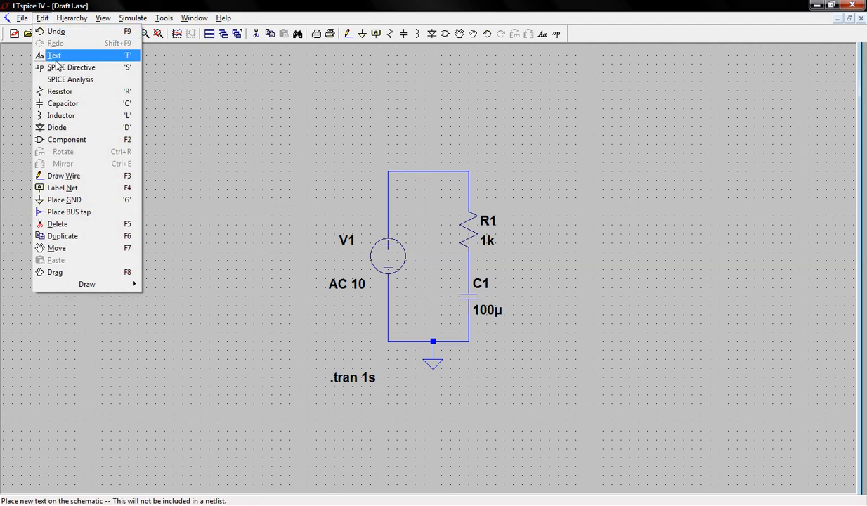
click(65, 82)
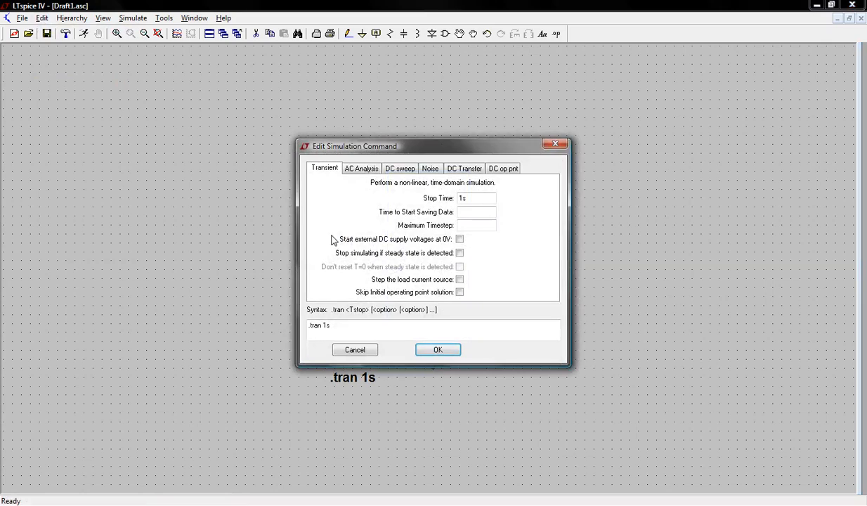
click(353, 173)
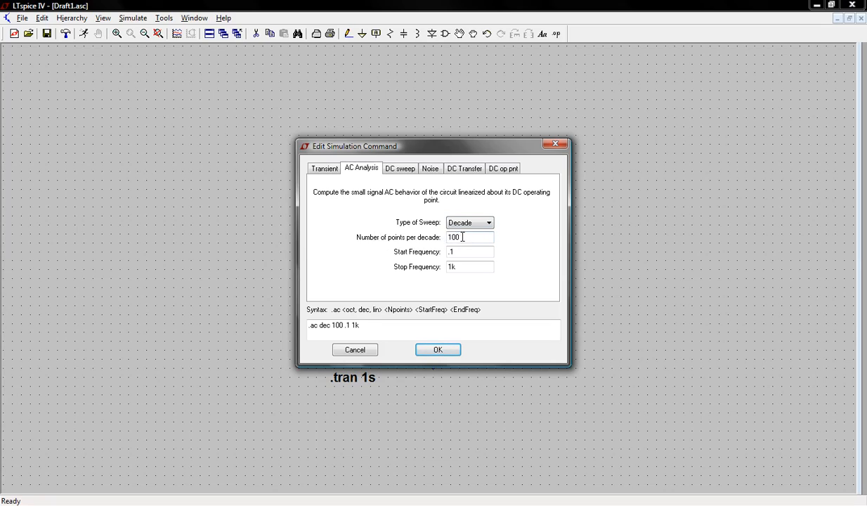
drag(462, 237, 422, 236)
click(461, 239)
click(464, 251)
click(457, 267)
click(438, 350)
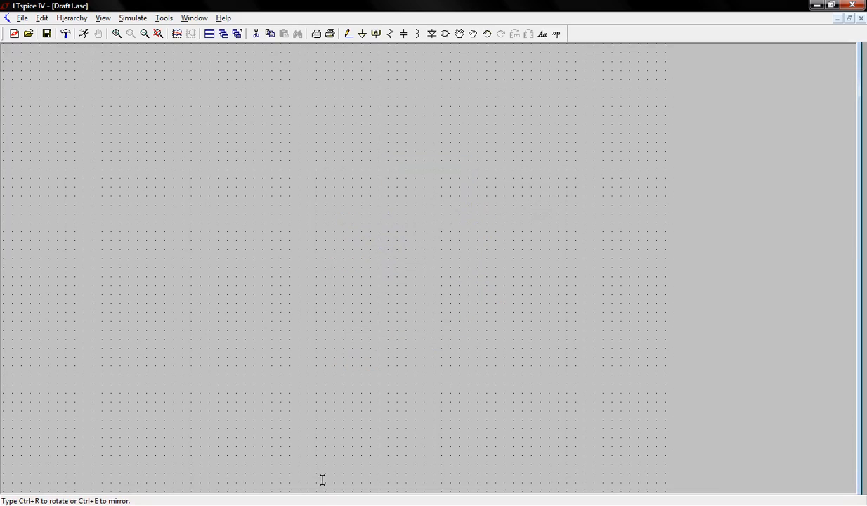
click(313, 439)
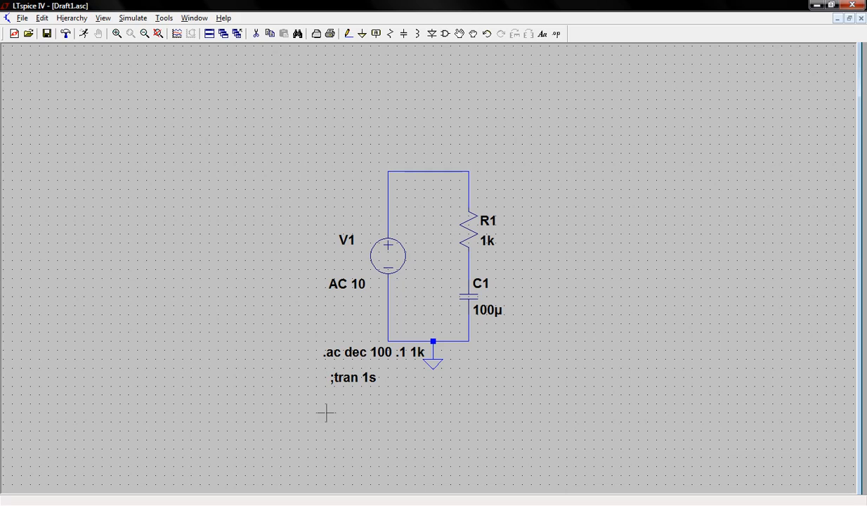
- Move the .ac dec 100 .1 1k directive to just below the commented-out tran 1s text
key(F7)
click(328, 355)
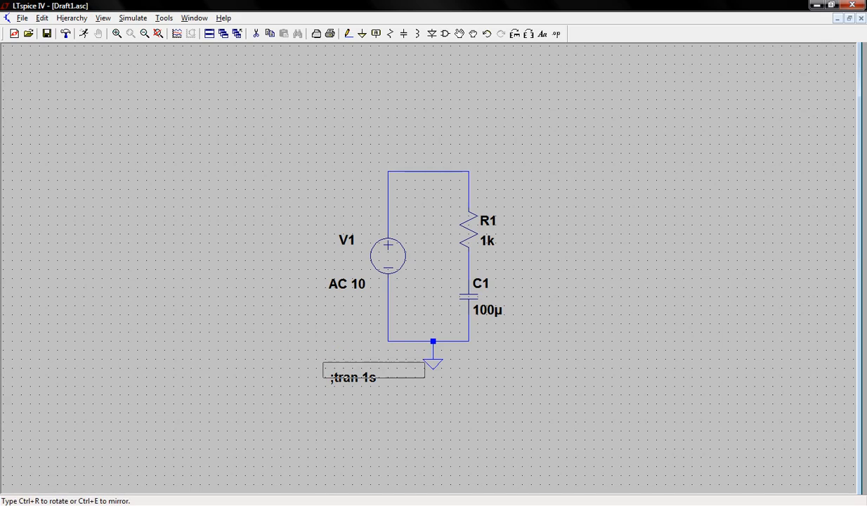
click(339, 403)
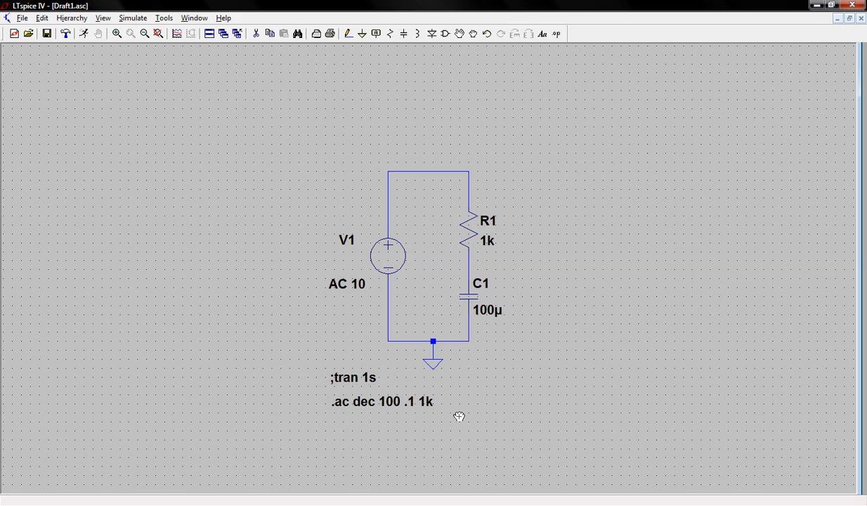
key(Escape)
- Run the AC simulation and plot the voltage at the node between R1 and C1
right_click(577, 212)
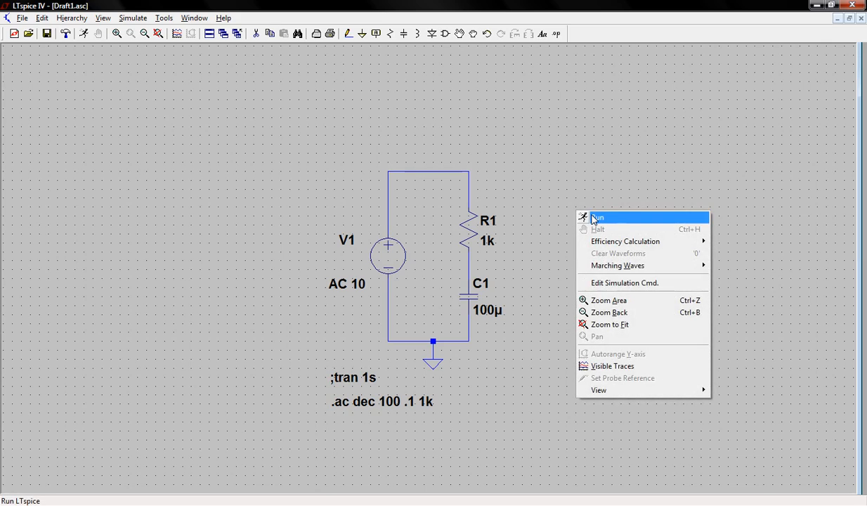
click(596, 218)
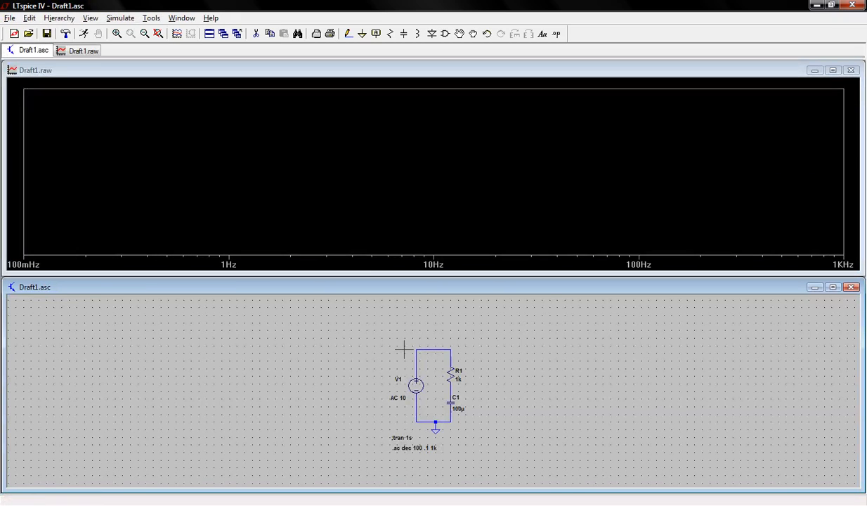
scroll(426, 376, up, 1)
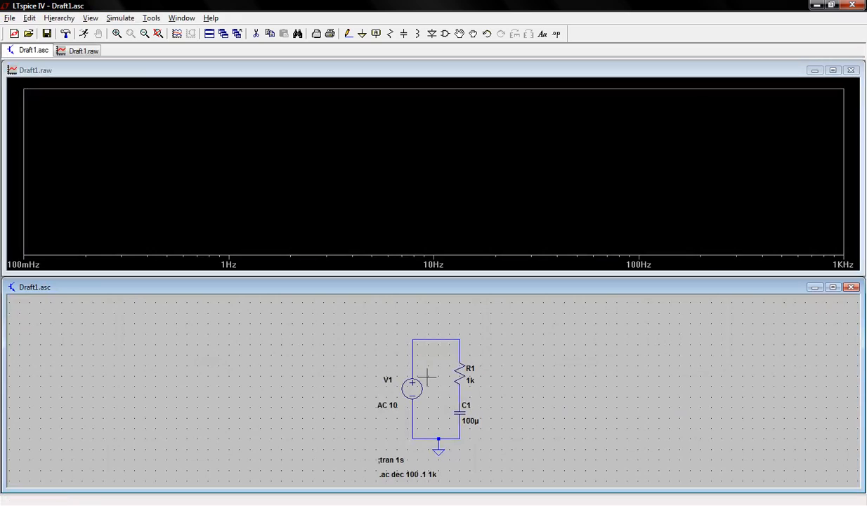
click(463, 393)
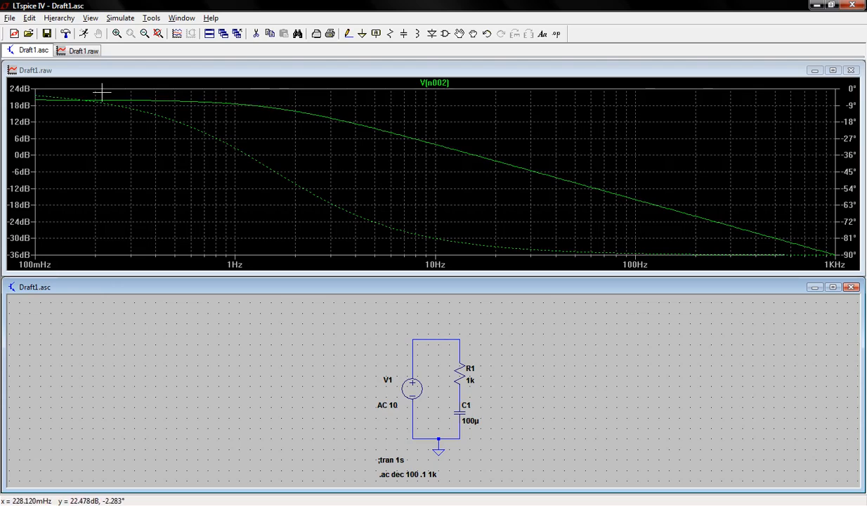
- Examine the start of the V(n002) magnitude roll-off closely between about 0.2 Hz and 1.8 Hz
drag(37, 95, 296, 123)
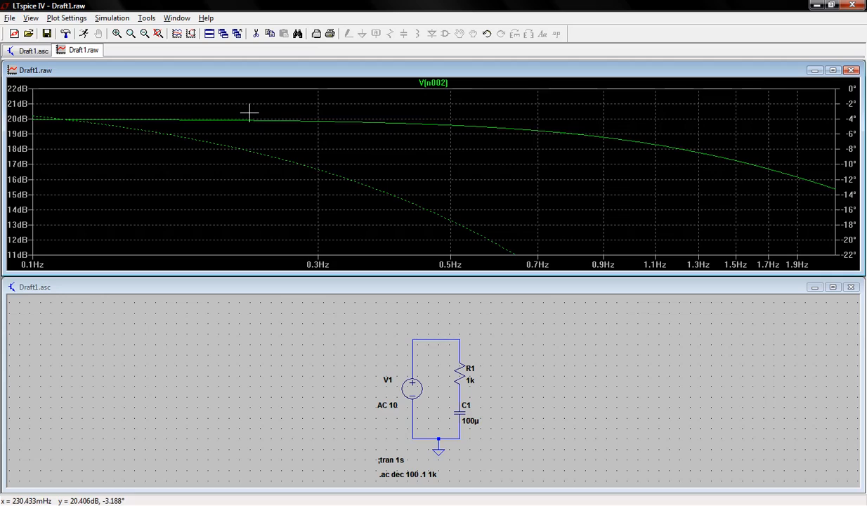
drag(249, 116, 718, 180)
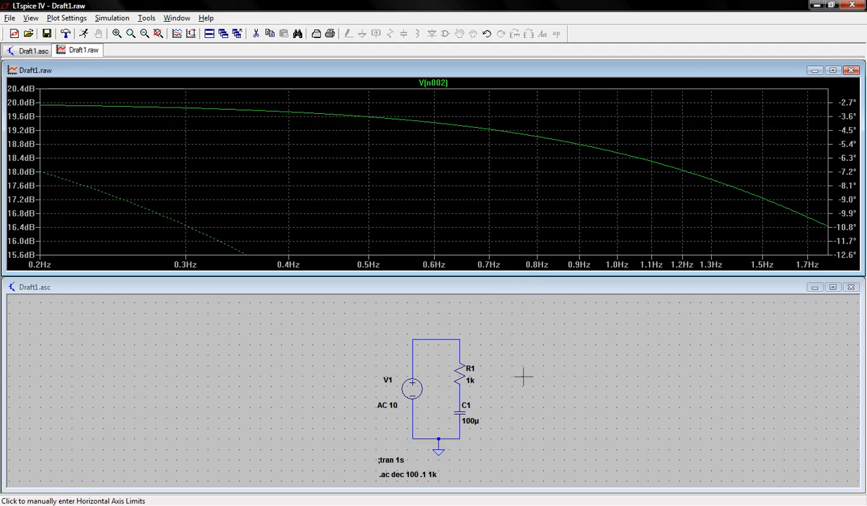
- Set the capacitance of C1 to 10n
right_click(450, 407)
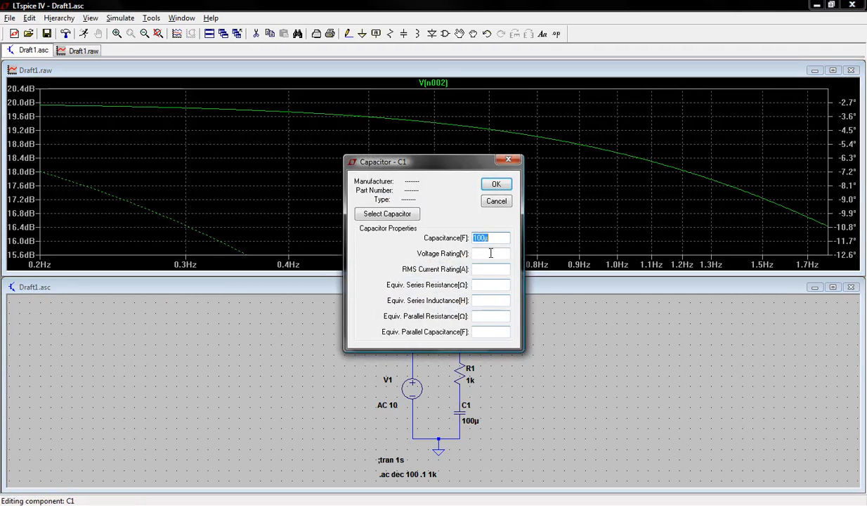
click(494, 237)
text(n)
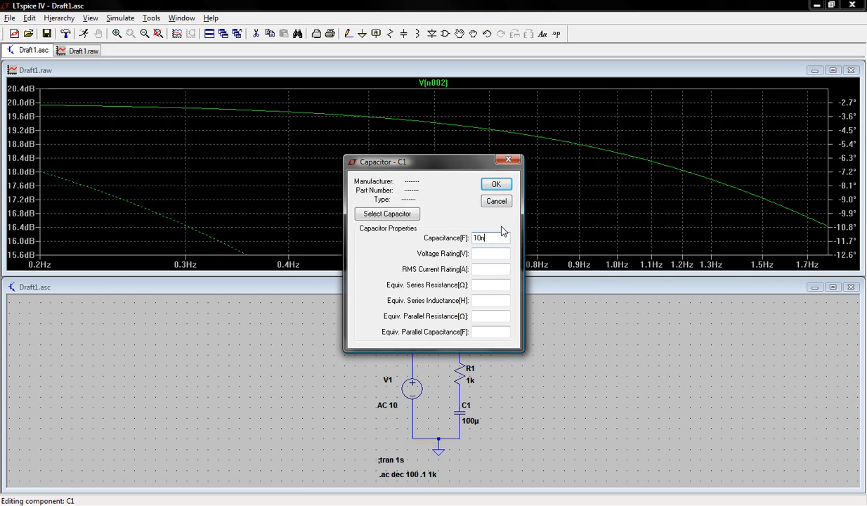
click(497, 185)
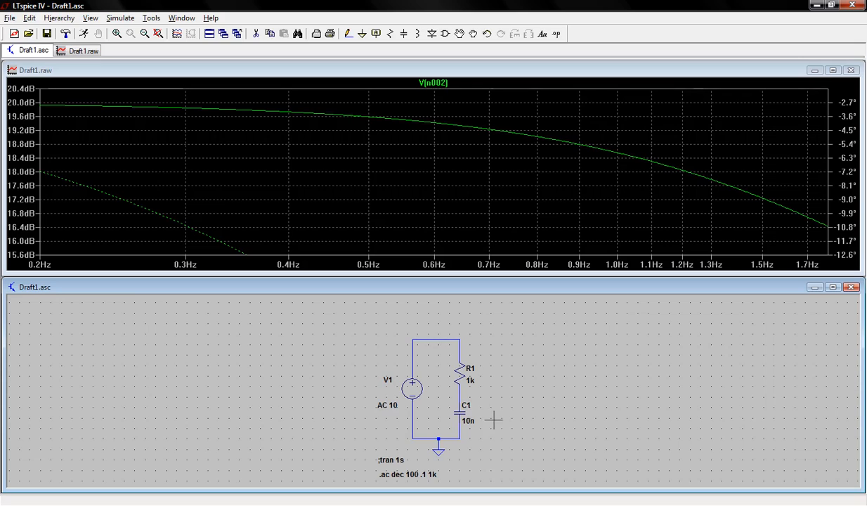
- Set the AC analysis stop frequency to 10meg
right_click(415, 474)
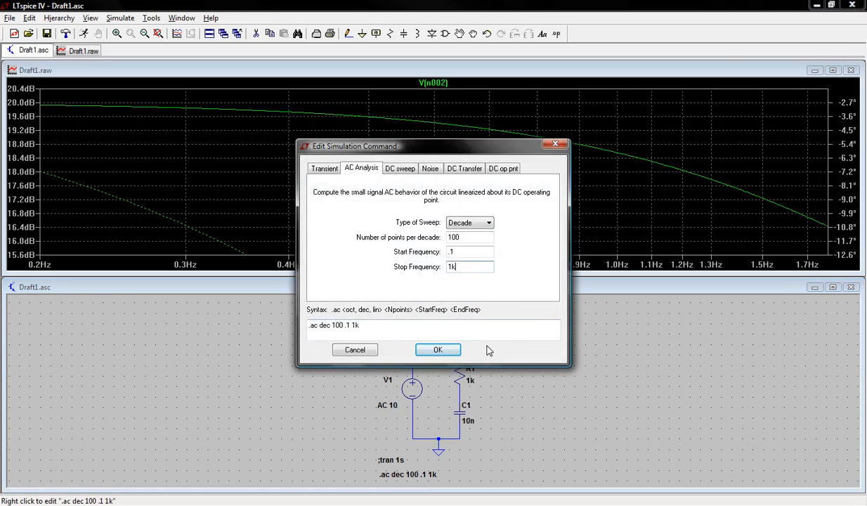
text(0)
text(meg)
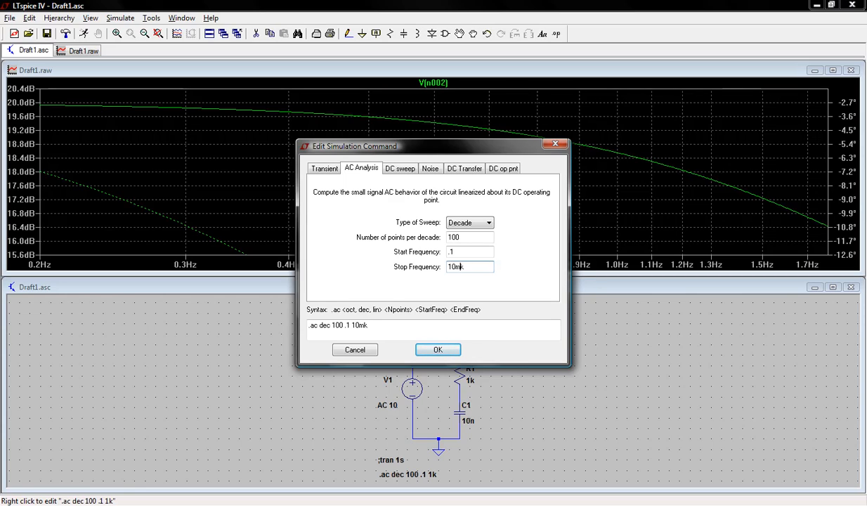
key(Delete)
click(445, 351)
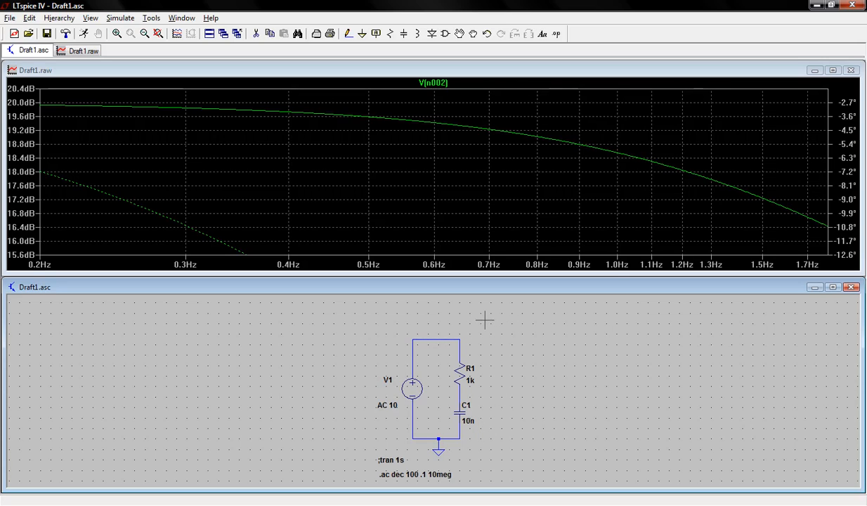
- Rerun the AC simulation and examine the V(n002) roll-off closely around 10 kHz
right_click(485, 132)
click(511, 135)
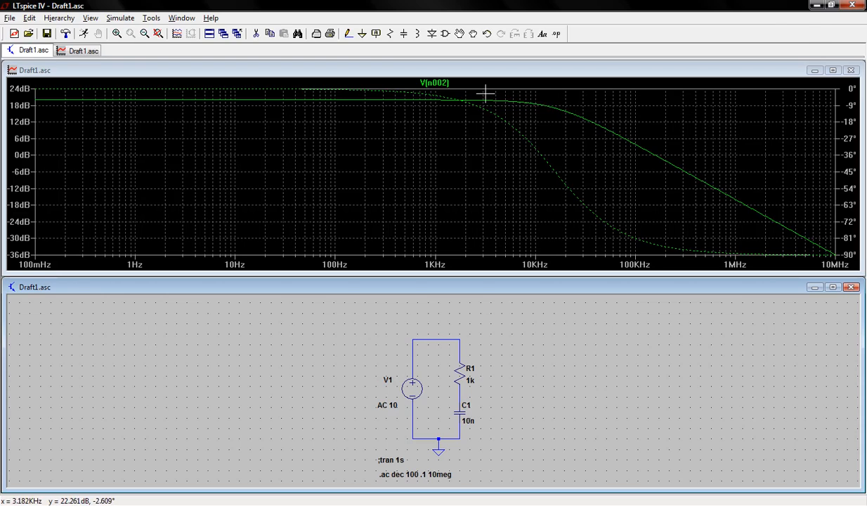
drag(486, 94, 599, 127)
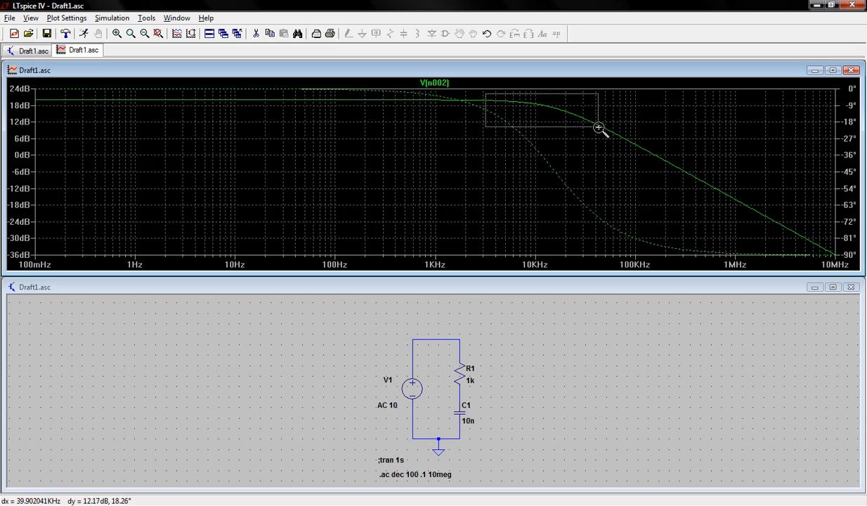
drag(599, 127, 597, 125)
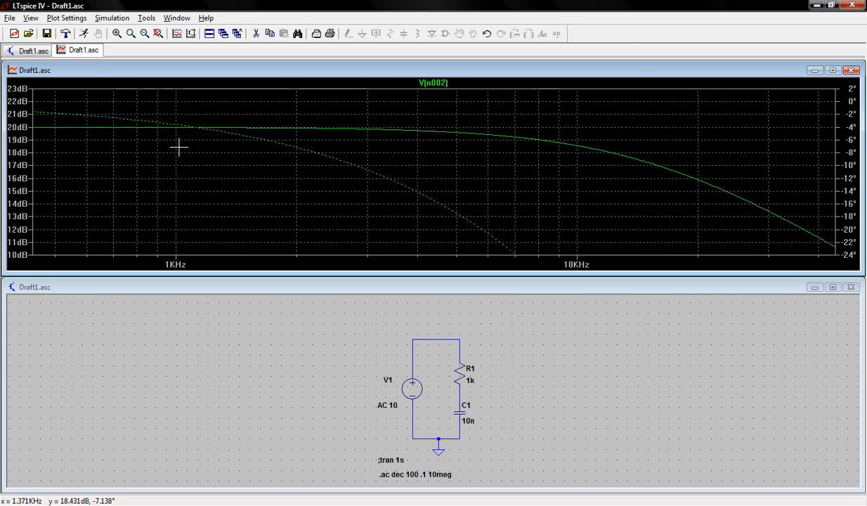